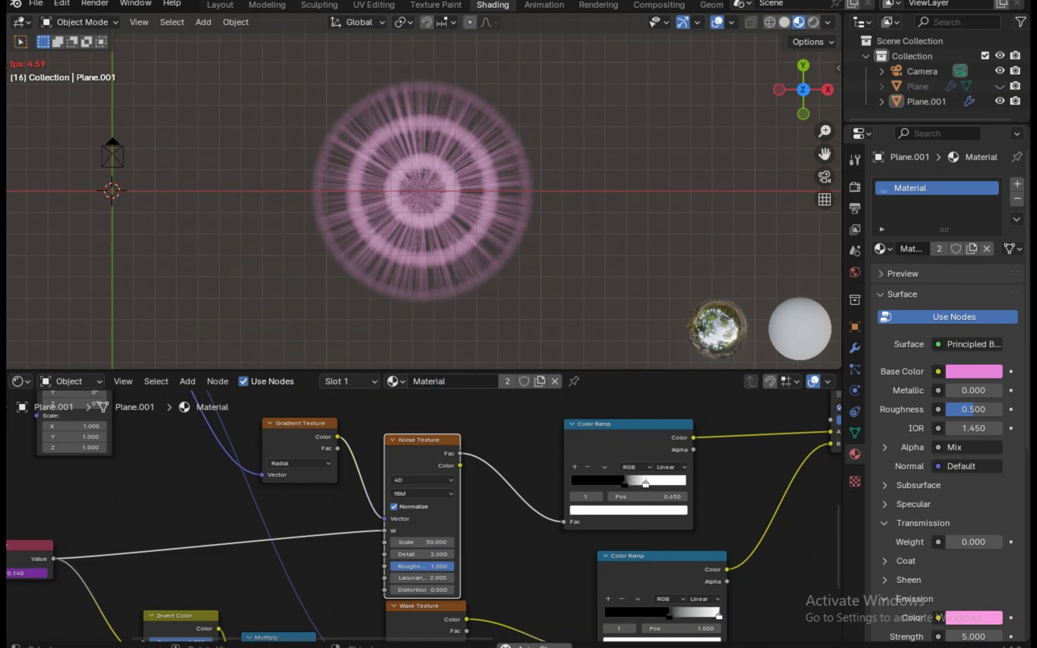
Step: Stop the ring playback and display Plane.001's modifier stack, which is still empty
key(space)
click(854, 369)
click(854, 348)
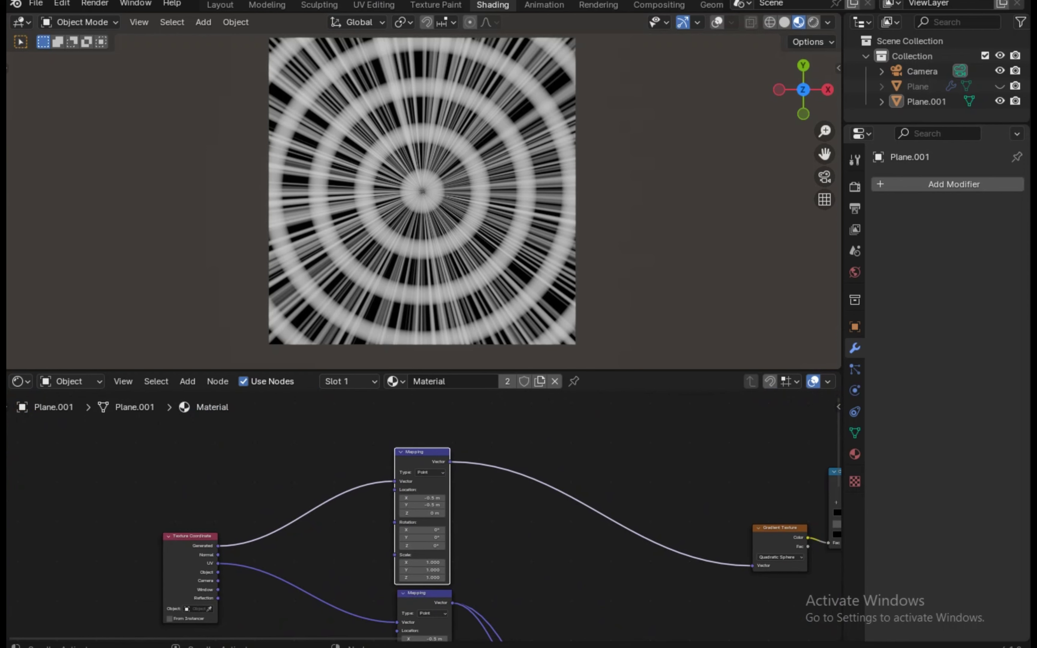
Step: Frame the Gradient Texture and preview the Mix node's output as pink rings on the plane
click(780, 528)
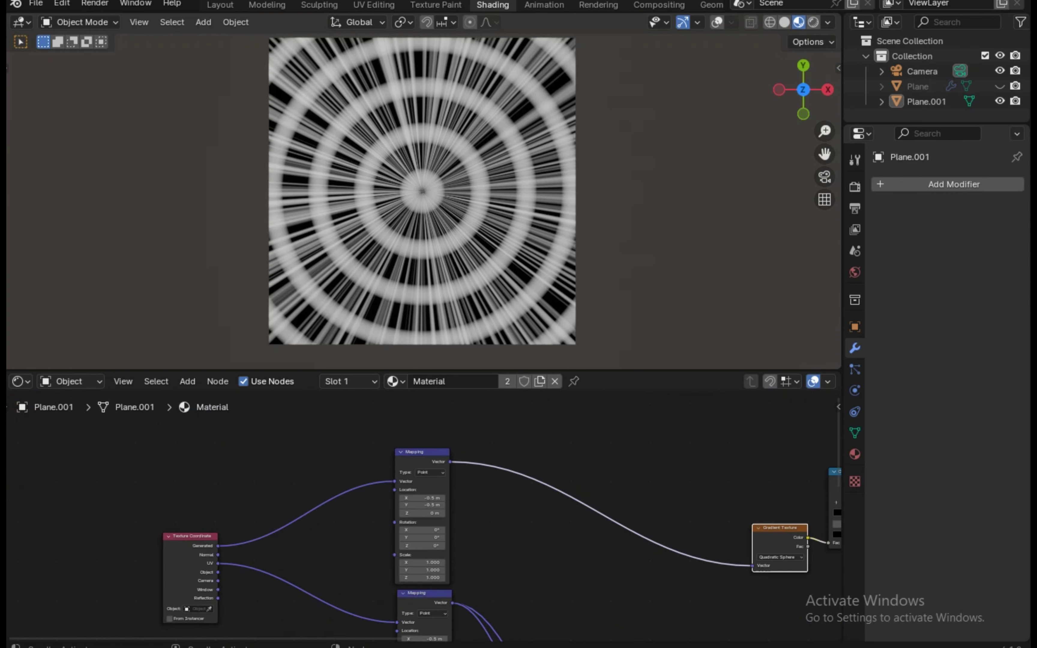
key(KP_Decimal)
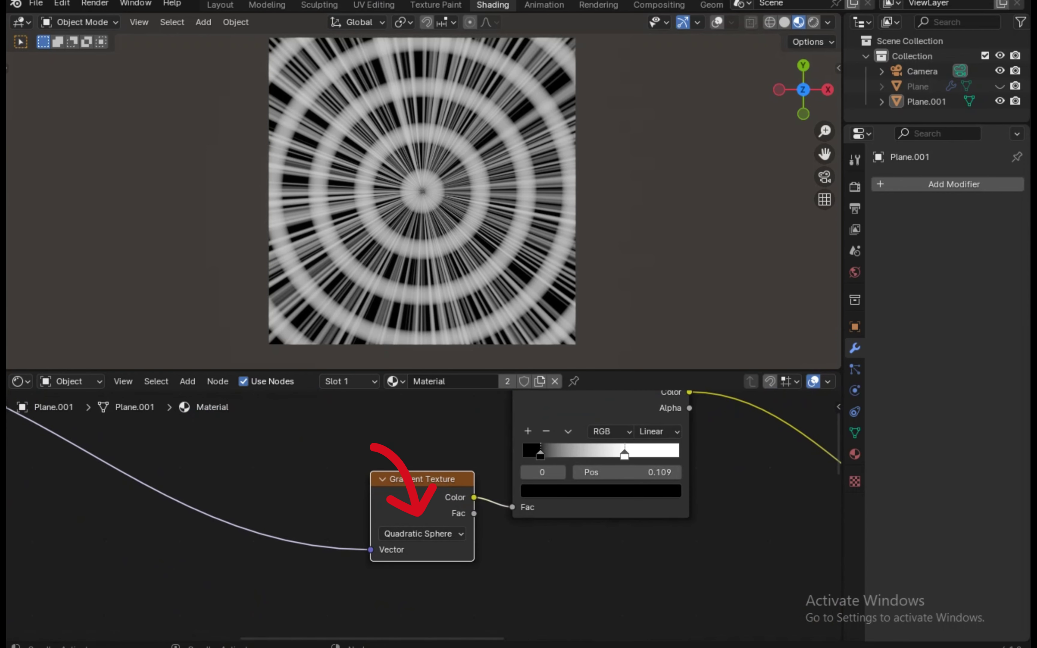
click(600, 506)
scroll(424, 515, down, 3)
ctrl+shift+click(728, 558)
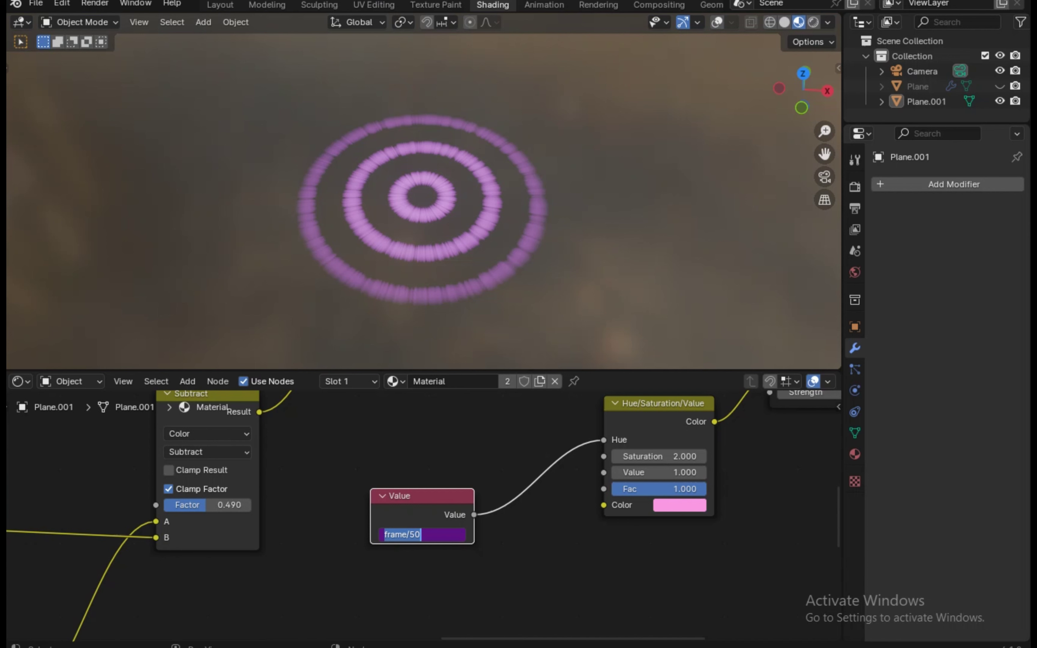
Step: Change the Value node's hue driver to frame/200 and jump to an early frame to check it
click(414, 535)
text(00)
key(Return)
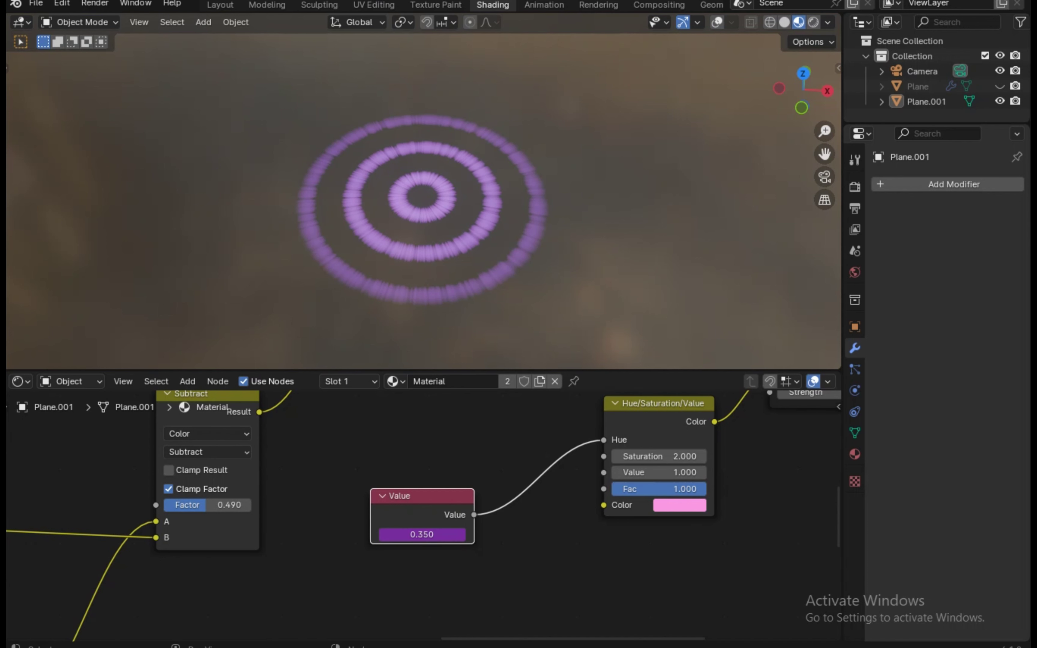
key(shift+Left)
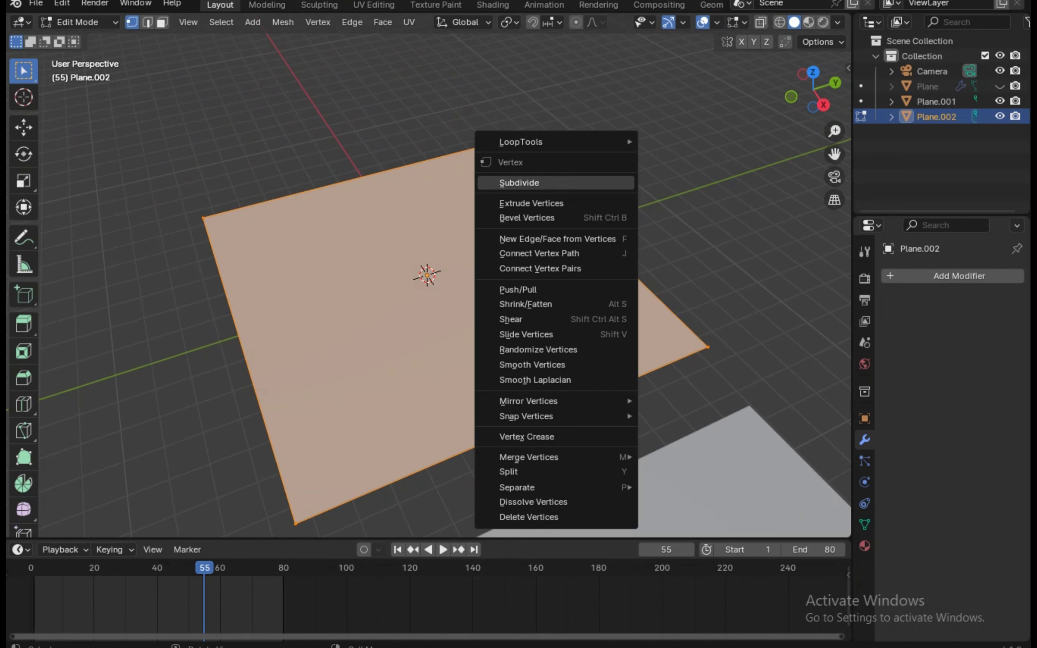
Step: Subdivide the test plane's mesh, then delete that extra plane
click(514, 182)
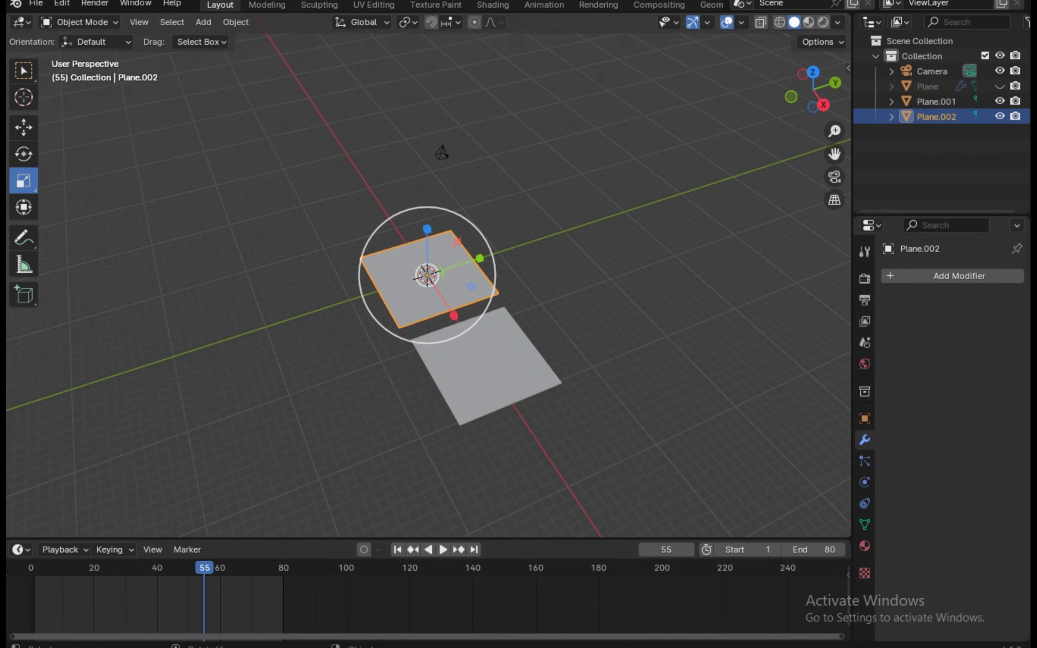
key(Delete)
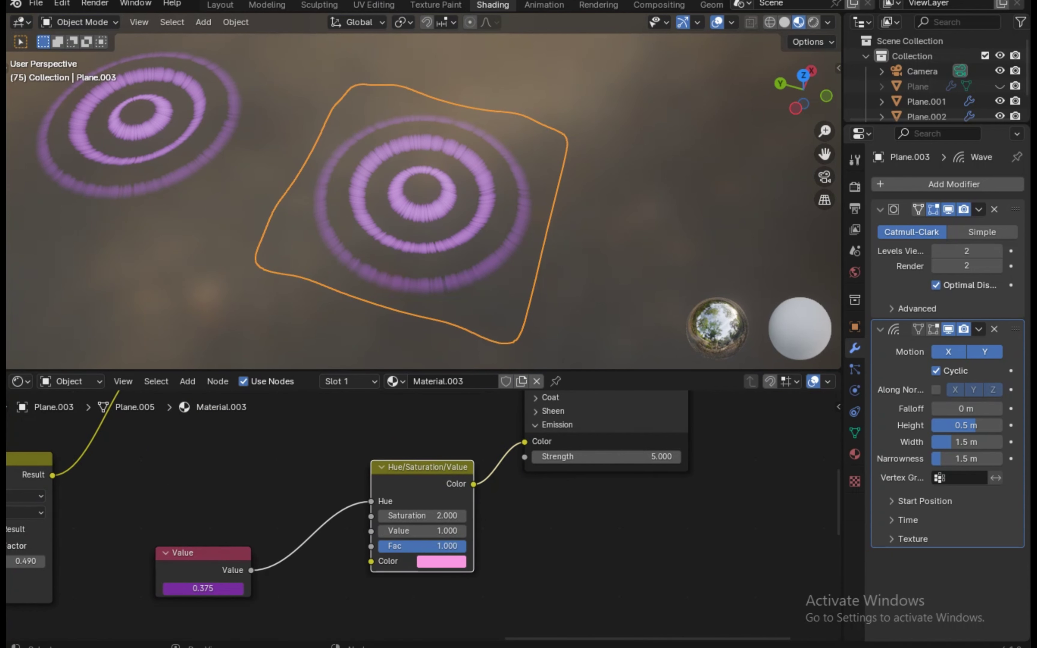
Step: Delete the Hue/Saturation/Value and Value nodes feeding Emission Color
ctrl+right_drag(495, 454, 501, 472)
key(x)
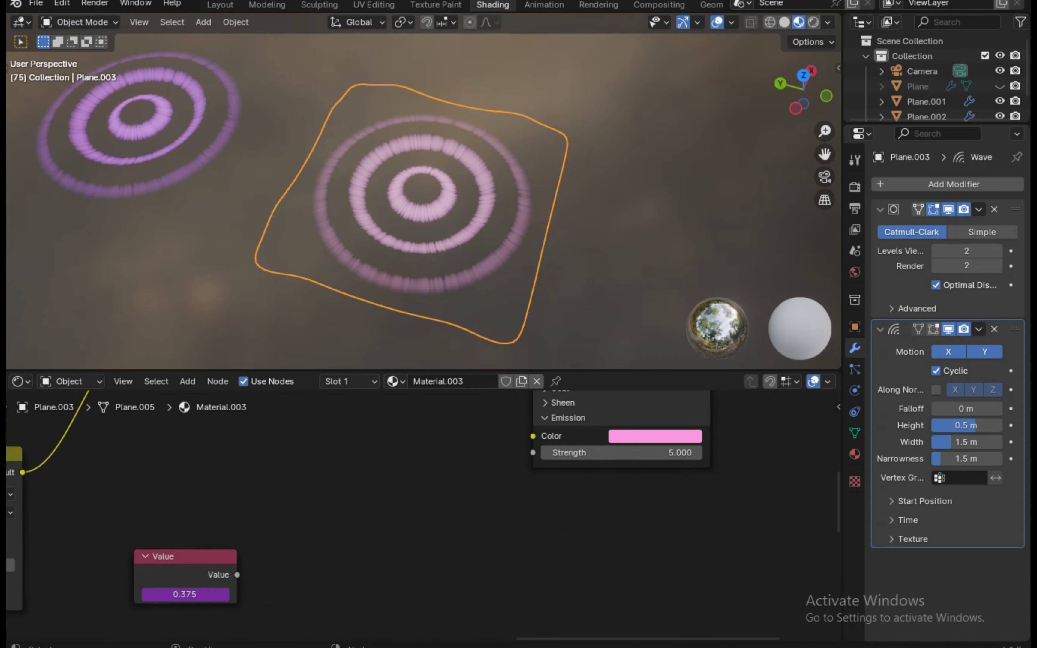
click(185, 556)
key(x)
Step: Set Emission Color white with Strength 0, Base Color white, and Roughness 0
click(655, 436)
click(681, 269)
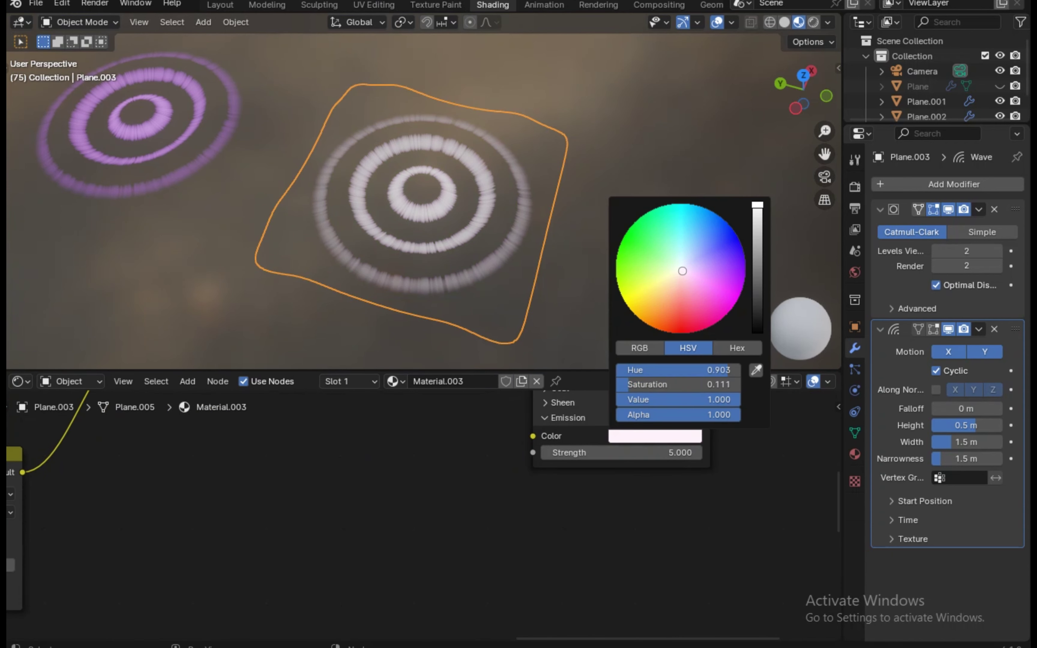
double_click(622, 453)
text(0)
key(Return)
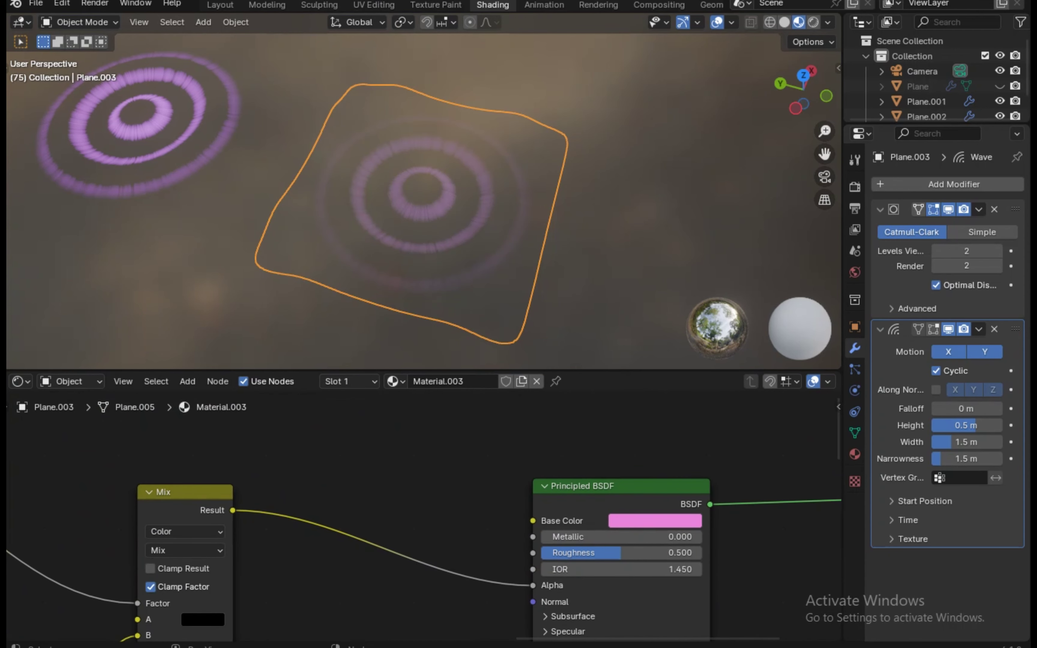
click(655, 520)
click(681, 351)
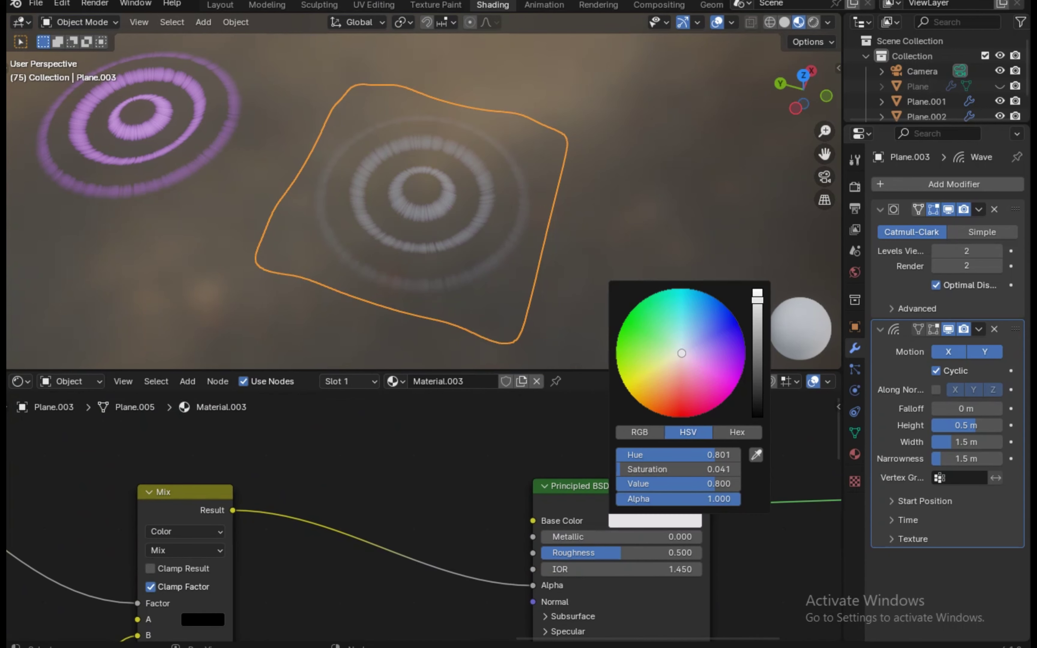
drag(621, 552, 698, 537)
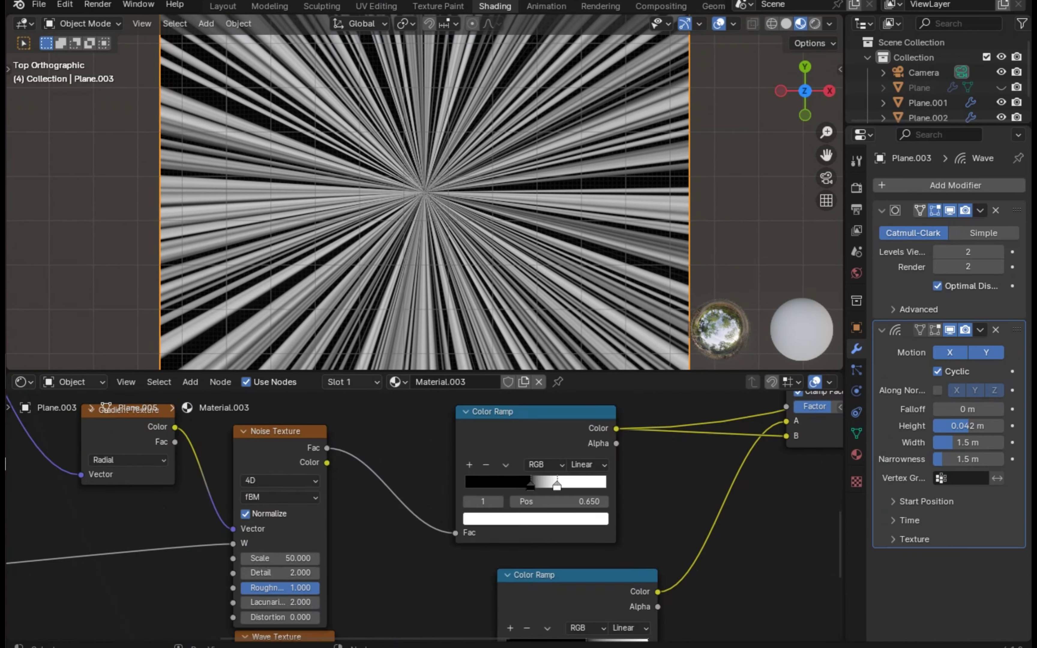
Step: Add a Voronoi Texture node with Scale 20
key(shift+a)
mouse_move(303, 489)
click(451, 551)
click(431, 600)
scroll(430, 600, down, 3)
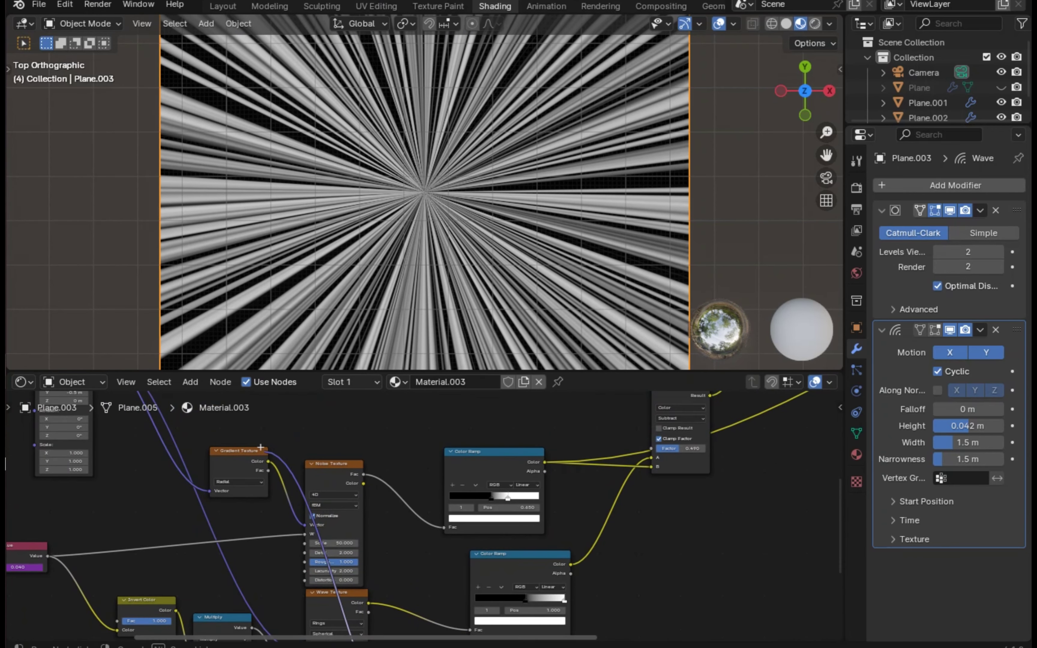
scroll(424, 514, up, 5)
click(424, 573)
key(BackSpace)
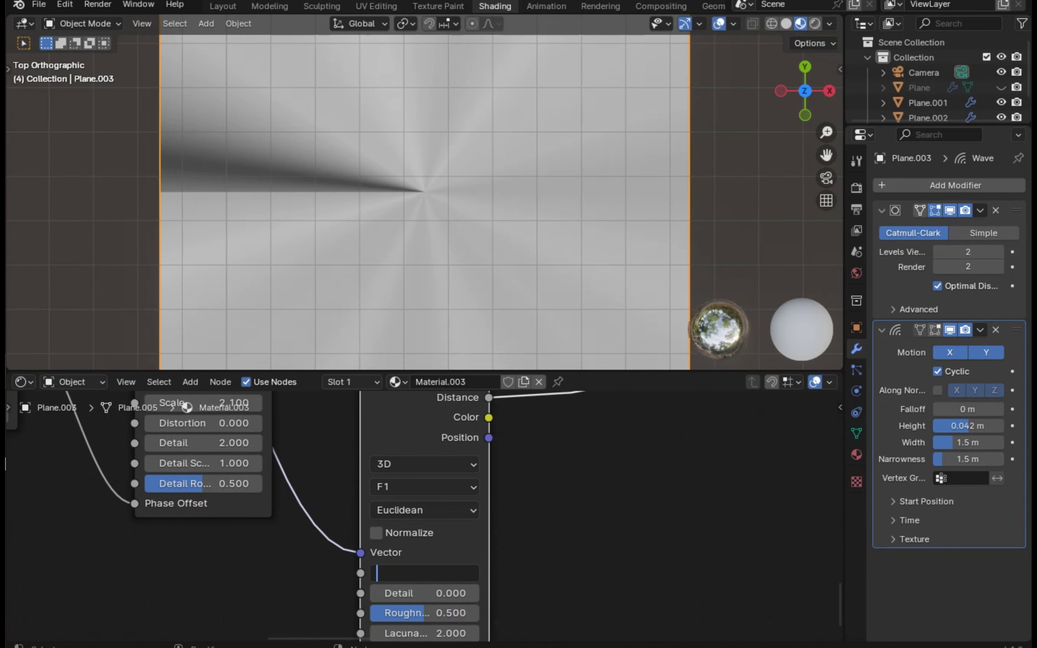
text(20)
key(Return)
Step: Move the Color Ramp's black stop to 0.468 and white stop to 0.568 to sharpen the bands
scroll(424, 518, down, 1)
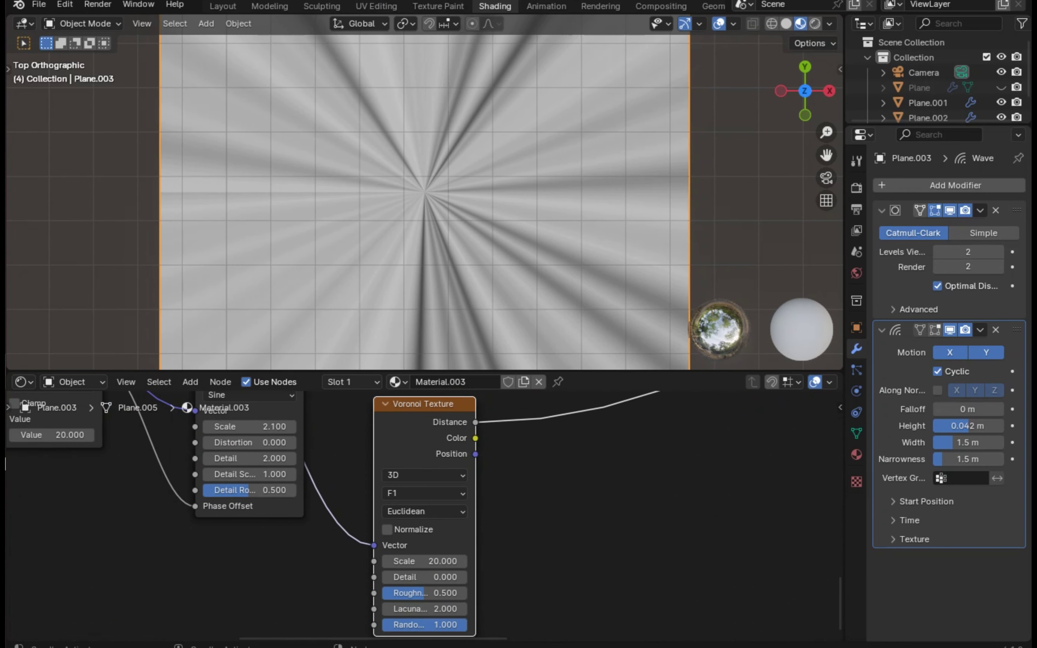
drag(282, 539, 416, 539)
drag(479, 539, 443, 539)
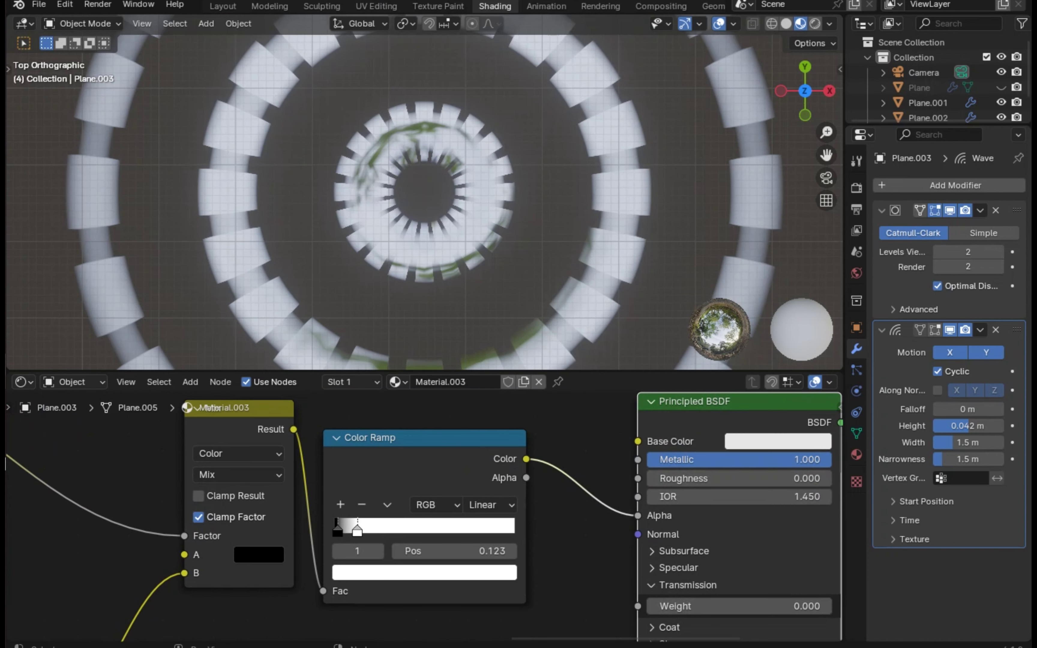
Step: Orbit to a tilted view to watch the metallic block rings ripple
middle_drag(128, 172, 124, 33)
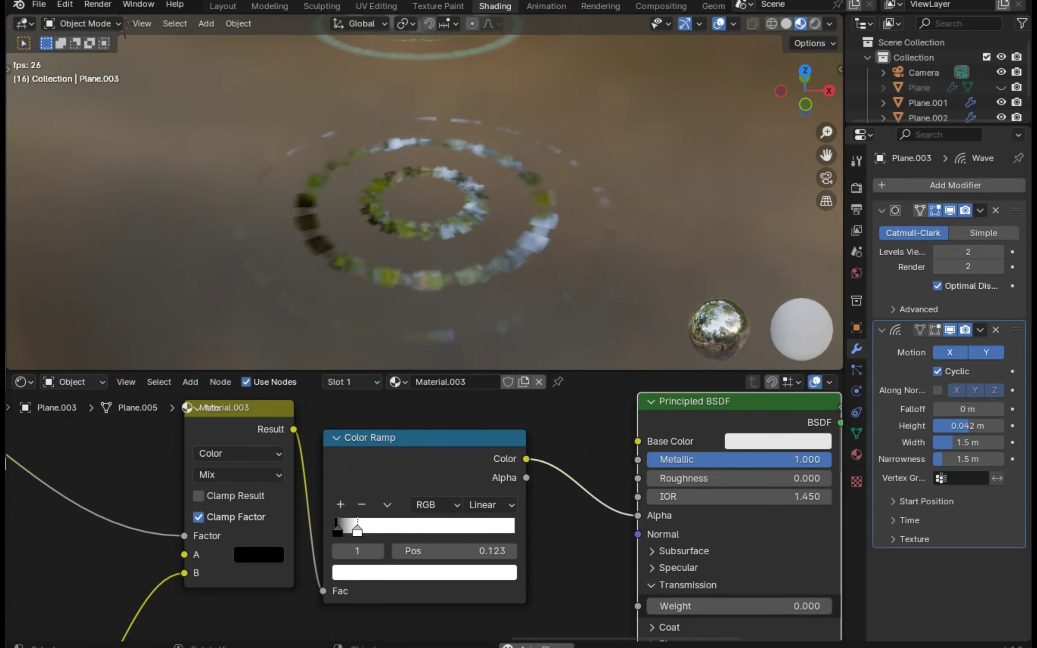